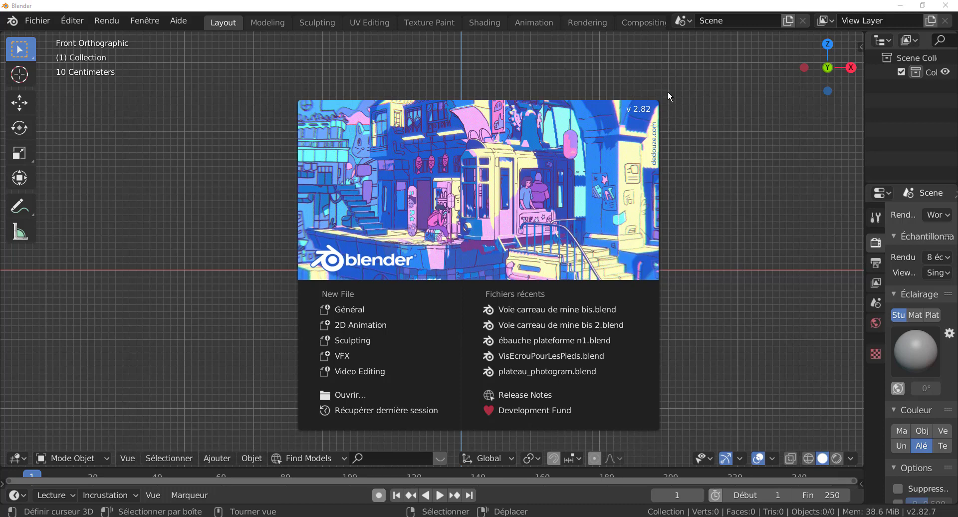
- Add a plane mesh at the scene origin and show it in the top orthographic view
left_click(726, 229)
left_click(222, 459)
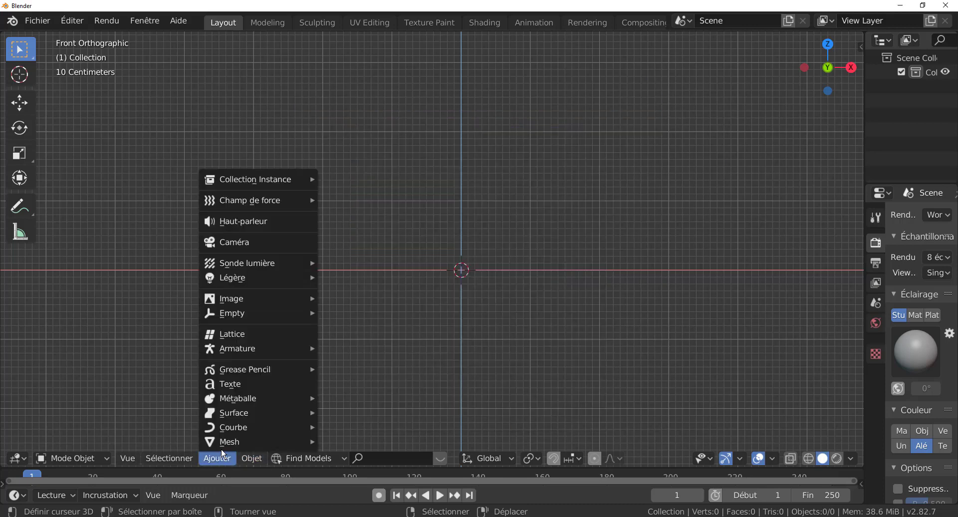
mouse_move(223, 446)
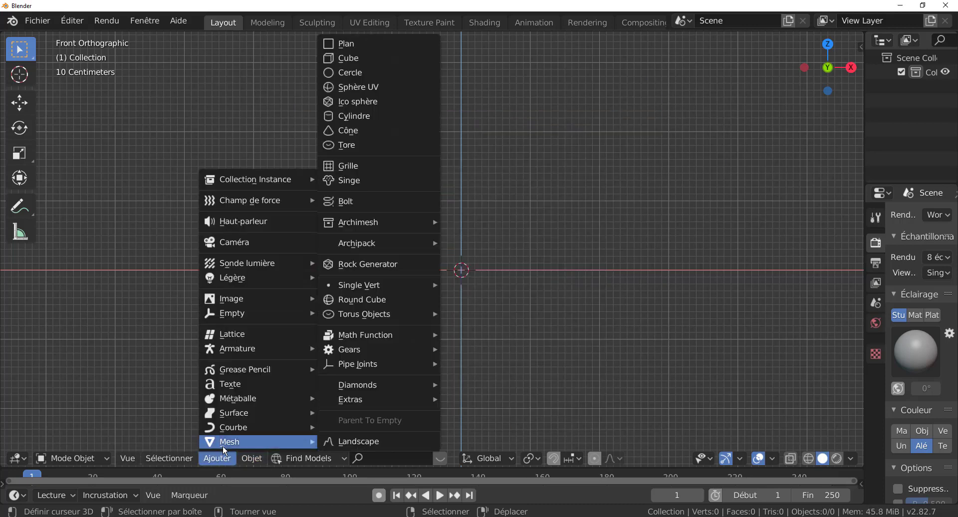
left_click(352, 43)
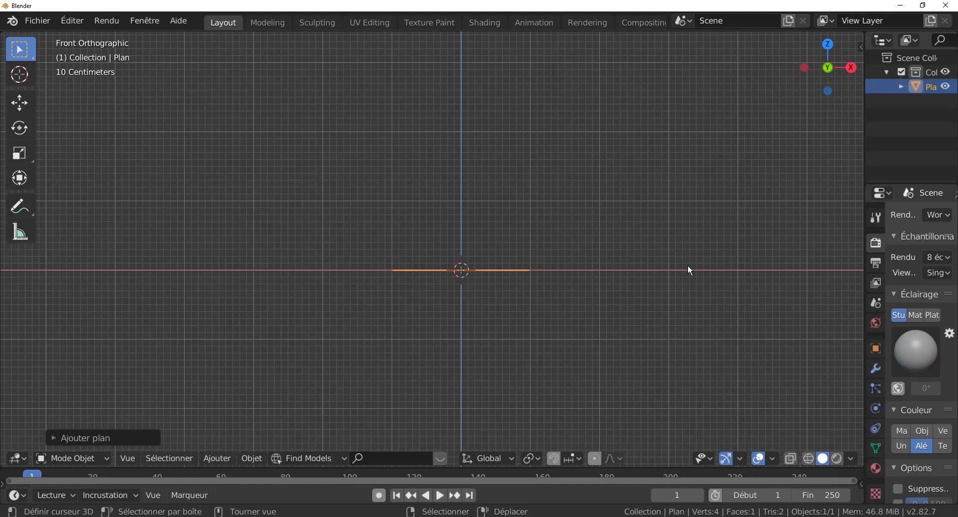
key("KP_7")
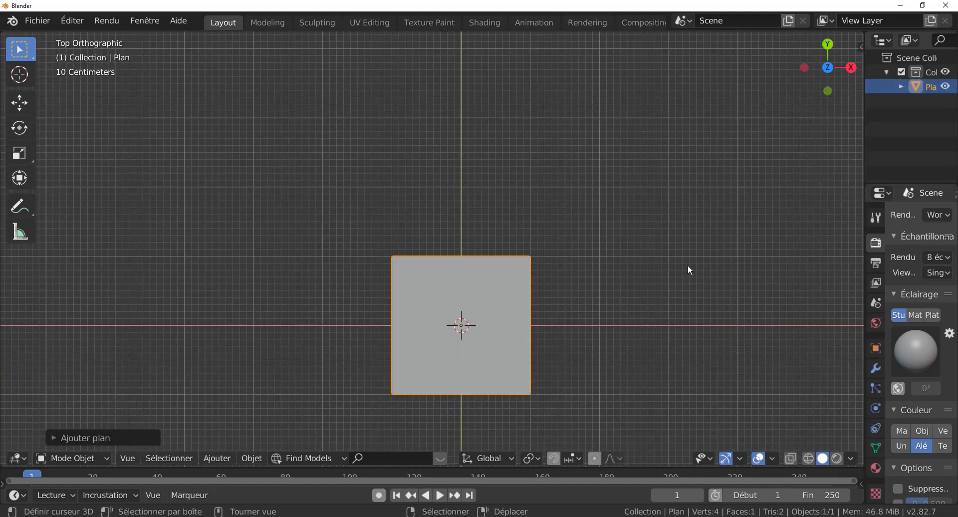
scroll(689, 270, "down", 3)
middle_click_drag(620, 317, 529, 301, "shift")
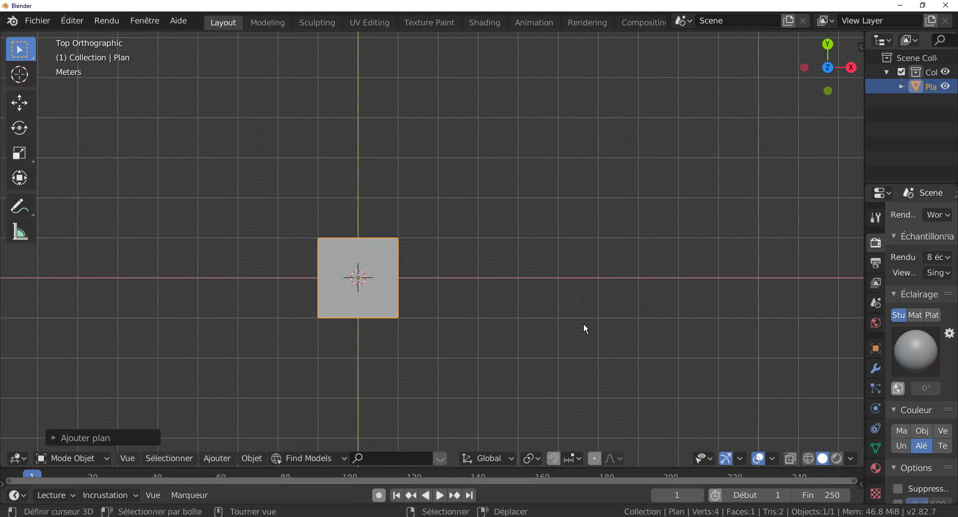
- In Edit Mode, duplicate the plane's face and place the copy about 7 m along the positive X axis
left_click(126, 459)
left_click(89, 460)
key("Tab")
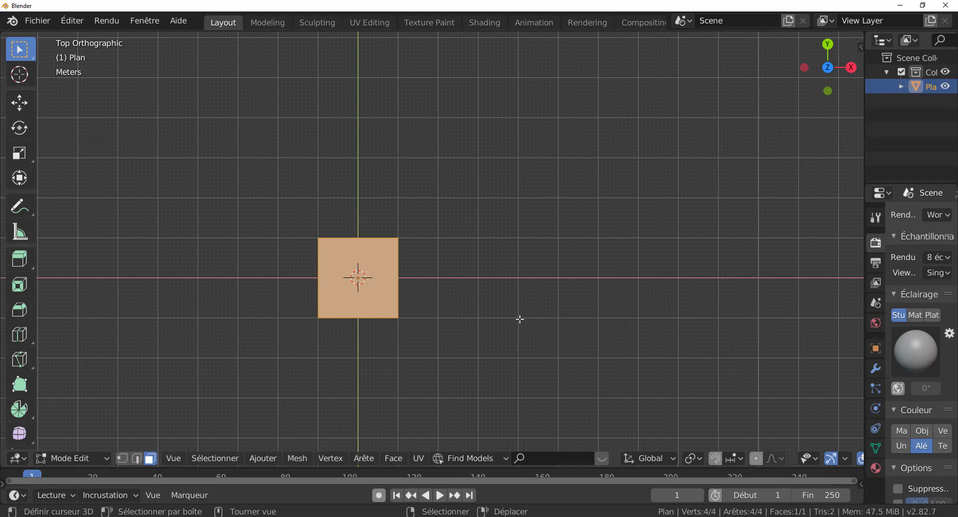
key("shift+d")
key("x")
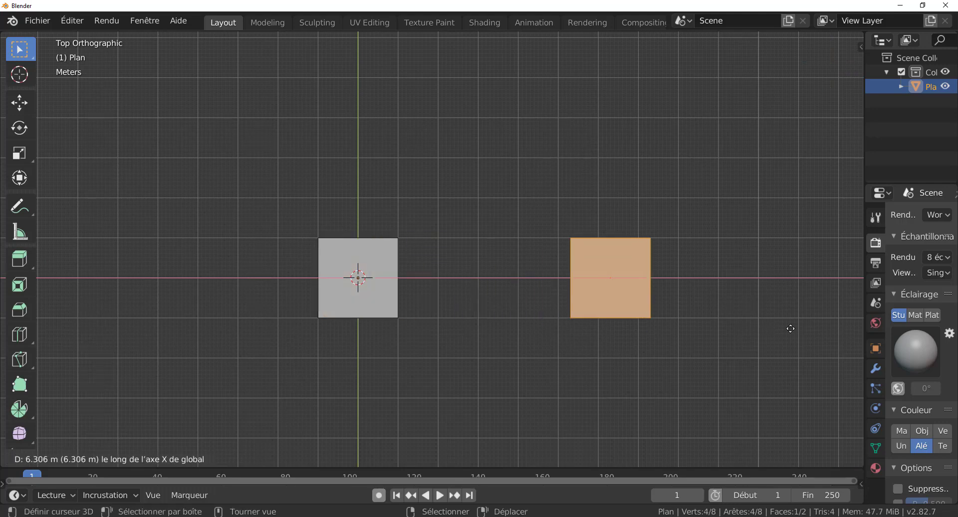
left_click(801, 331)
- Select both squares and duplicate them about 5.7 m along the negative Y axis
scroll(777, 349, "down", 3)
middle_click_drag(731, 346, 730, 299, "shift")
key("a")
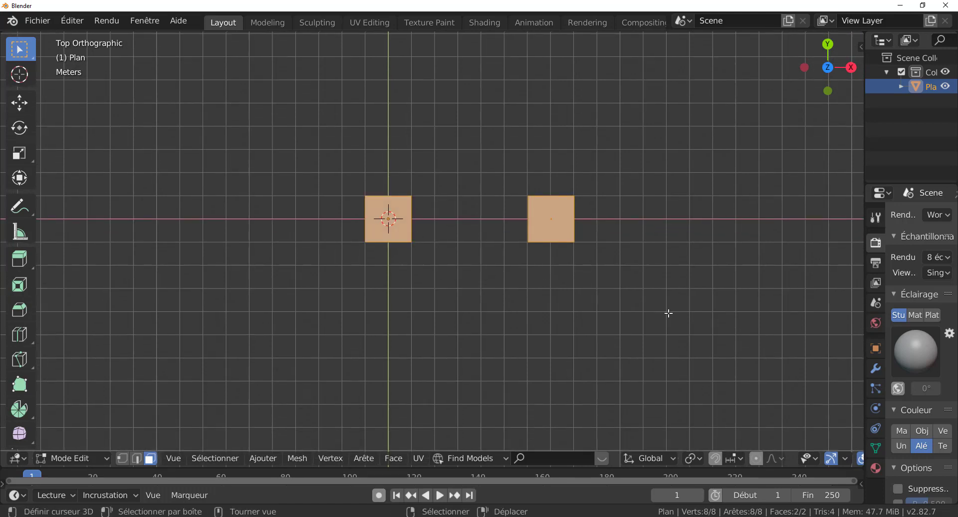
key("shift+d")
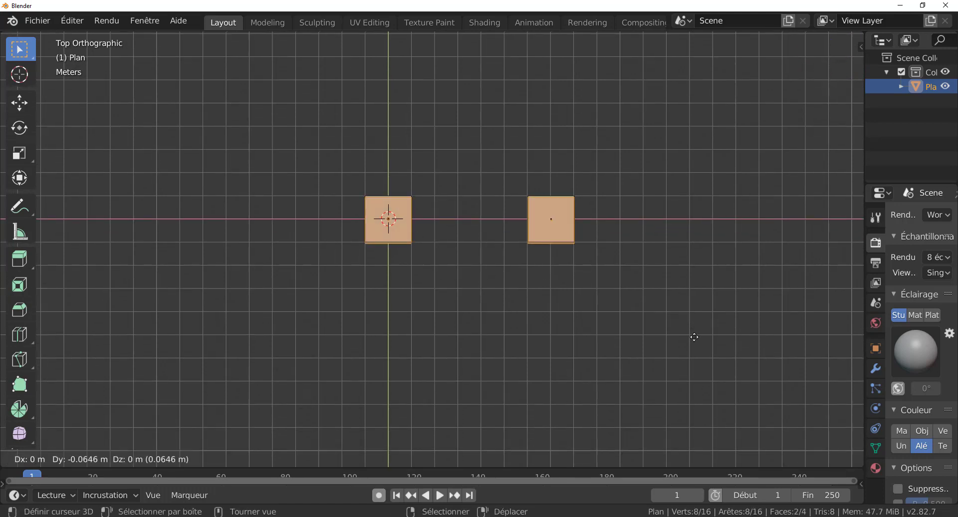
key("y")
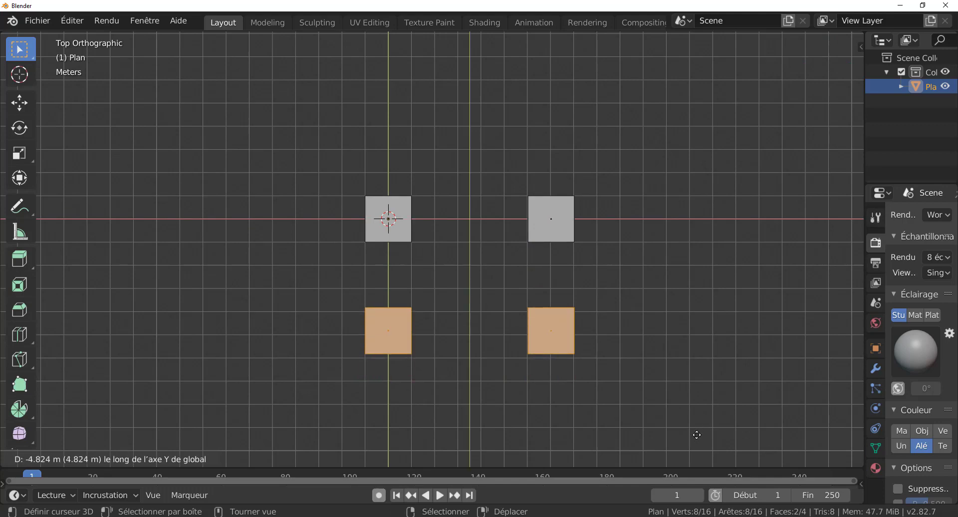
left_click(700, 444)
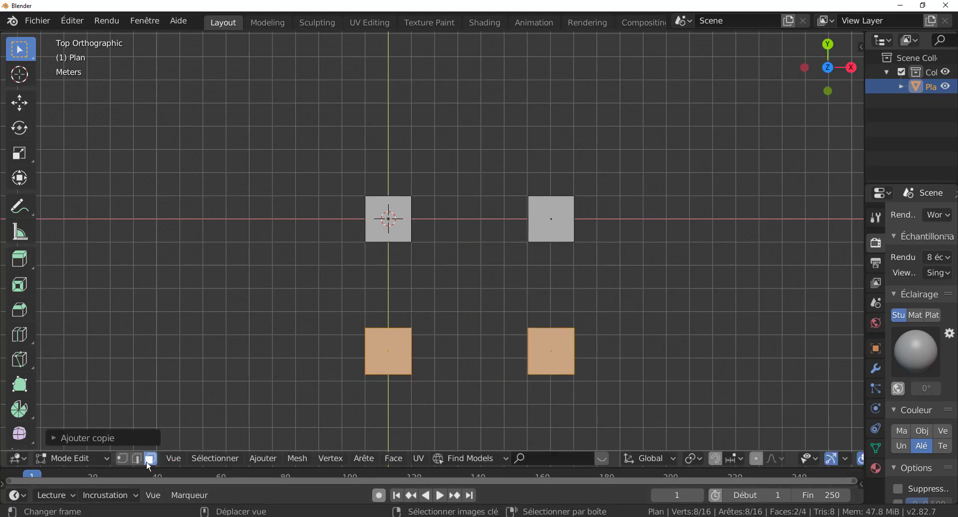
- Switch to edge selection and select the two facing edges of the squares on the positive X side
left_click(136, 458)
middle_click_drag(505, 380, 501, 312)
left_click(528, 199)
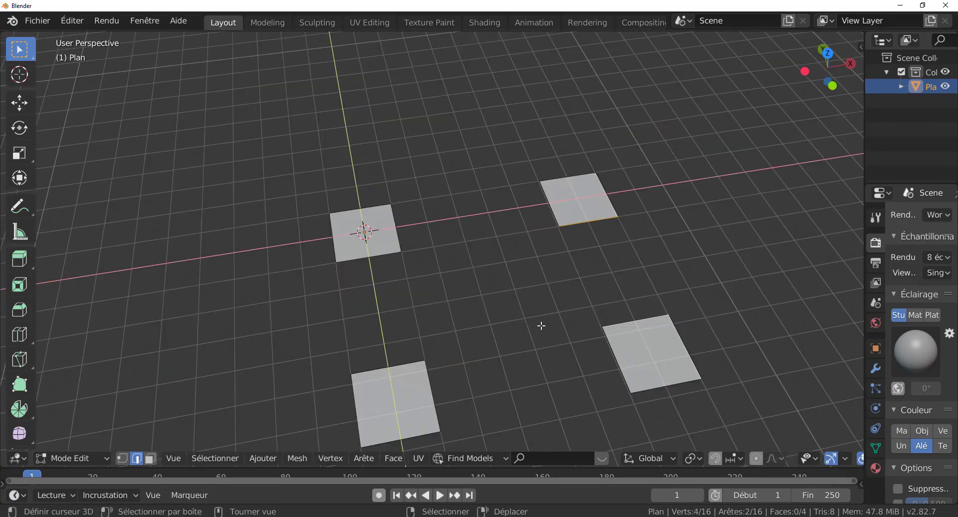
- Try filling a face between the two selected edges, and undo the fill
key("f")
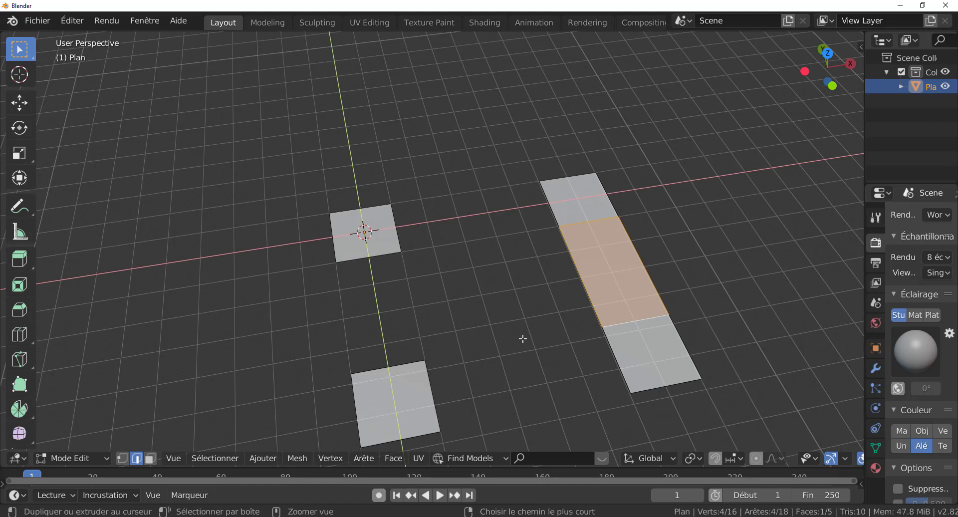
key("ctrl+z")
- Select the facing edges of the two squares on the positive X side again and fill a face between them
middle_click_drag(510, 362, 457, 365)
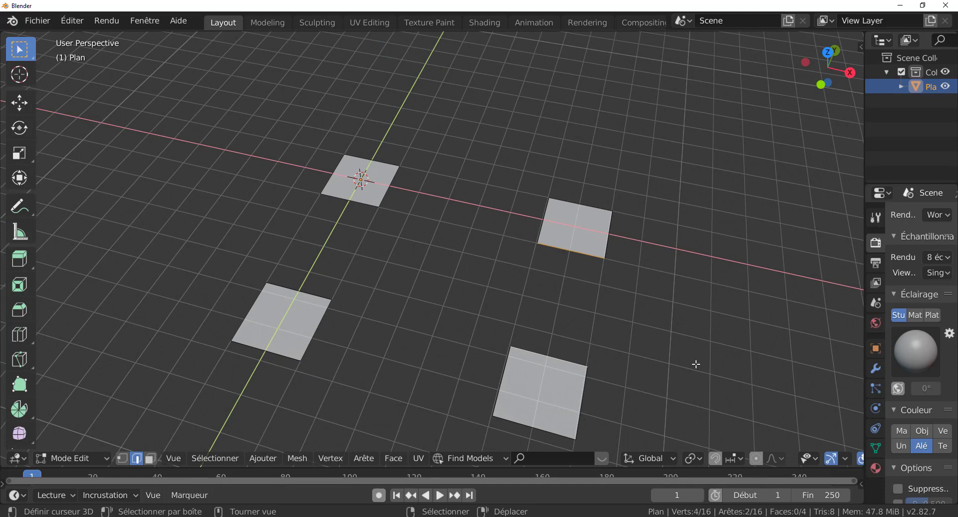
middle_click_drag(695, 364, 663, 364)
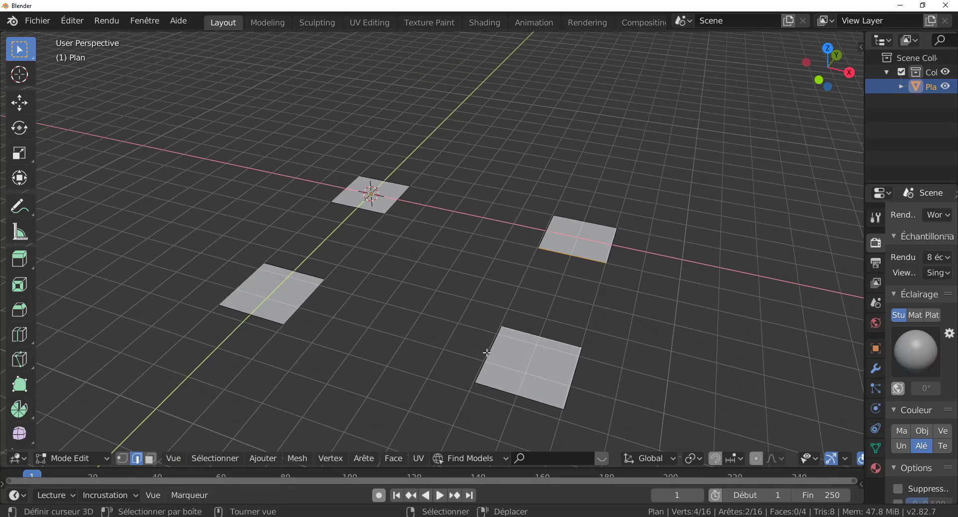
middle_click_drag(488, 349, 470, 351)
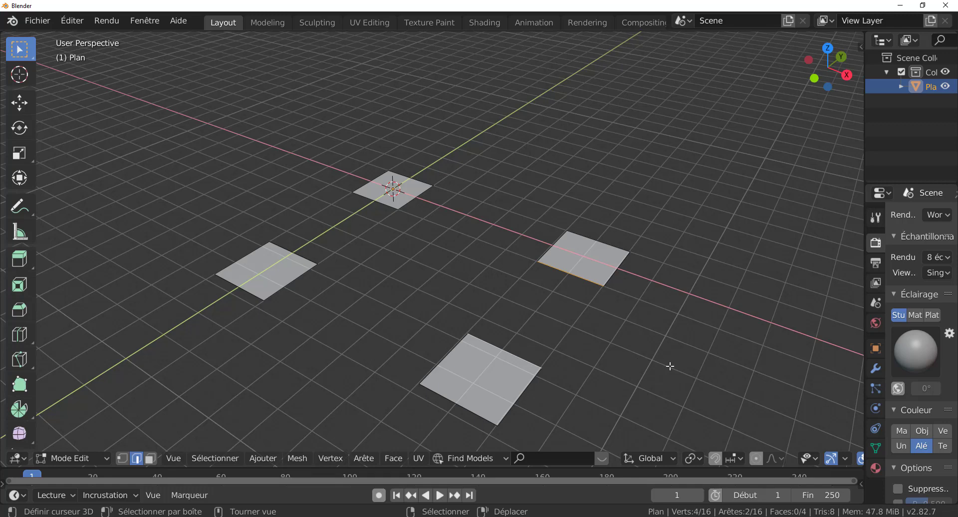
scroll(656, 362, "down", 3)
scroll(637, 350, "down", 1)
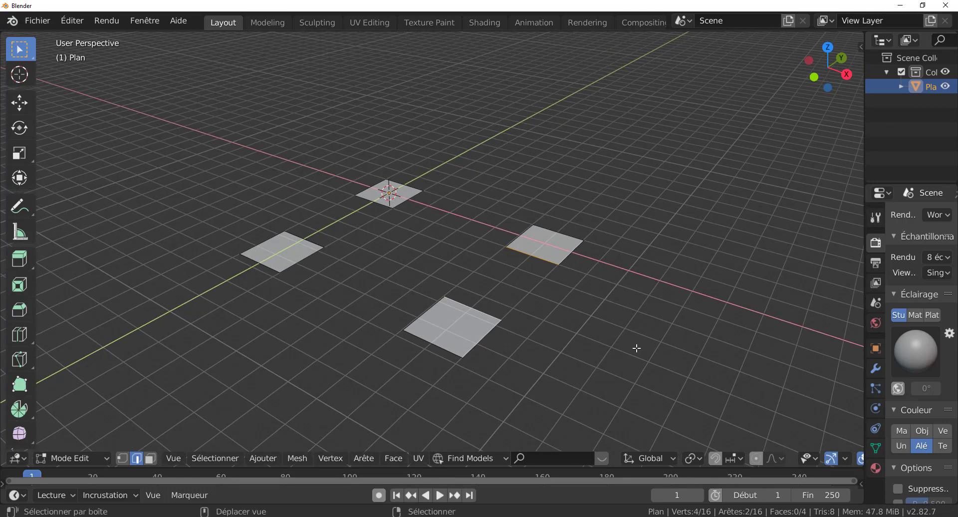
scroll(614, 352, "up", 3)
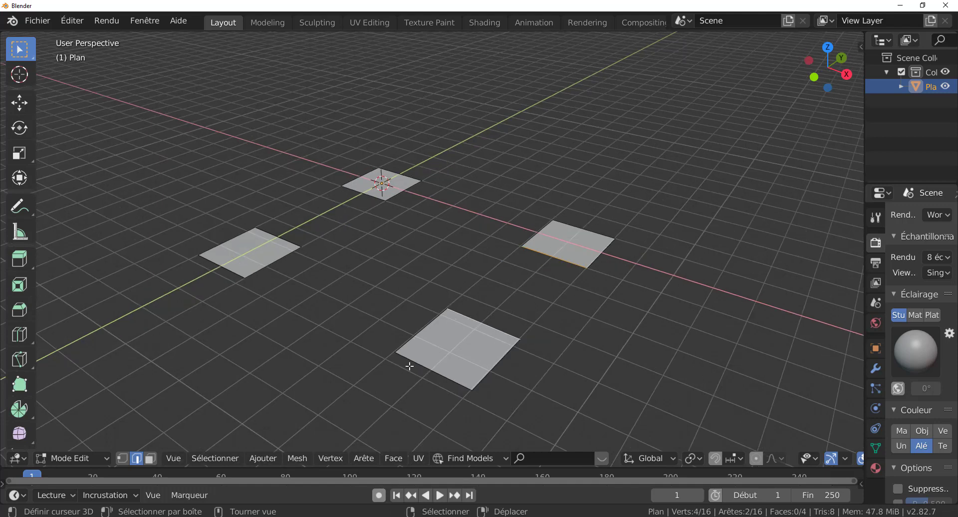
left_click(469, 323)
left_click(524, 335, "shift")
key("f")
- Fill a face across each of the three remaining gaps between the squares to close the ring
left_click(427, 333)
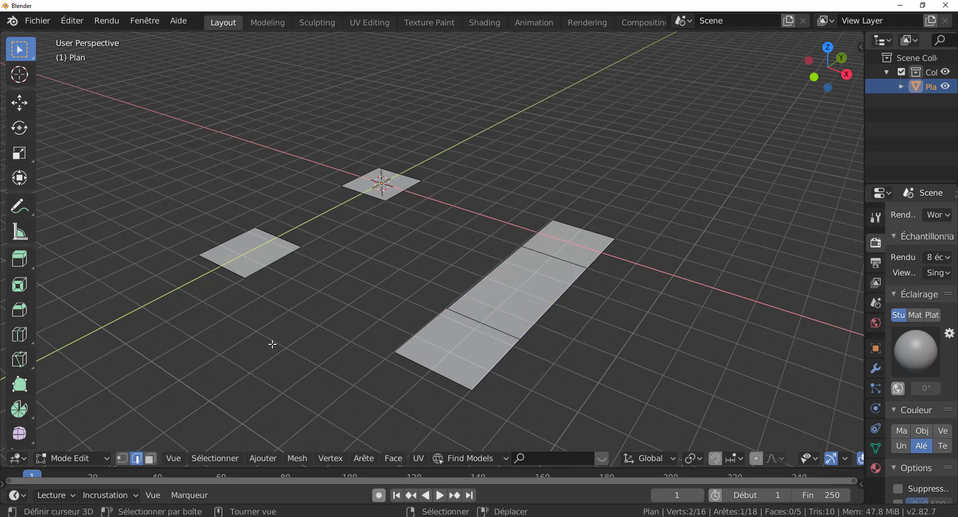
left_click(261, 268, "shift")
key("f")
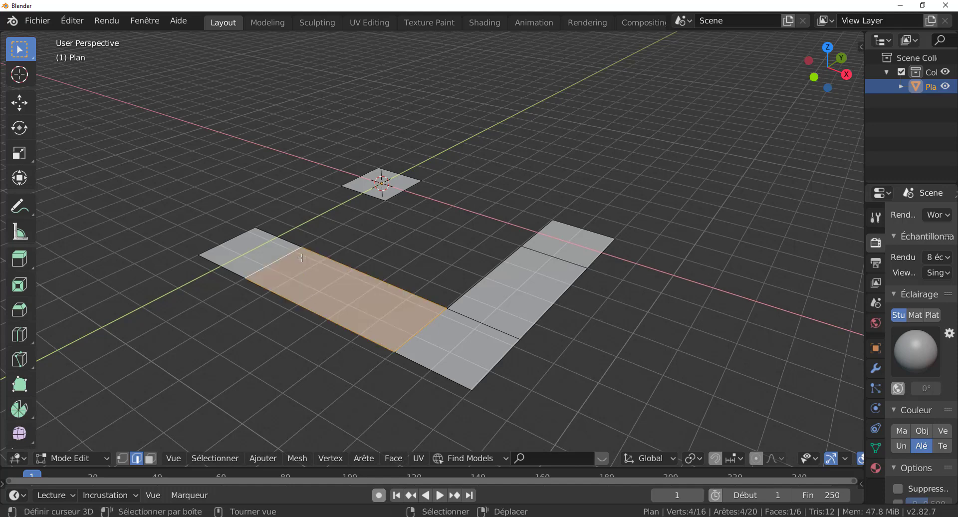
left_click(287, 243)
left_click(354, 189, "shift")
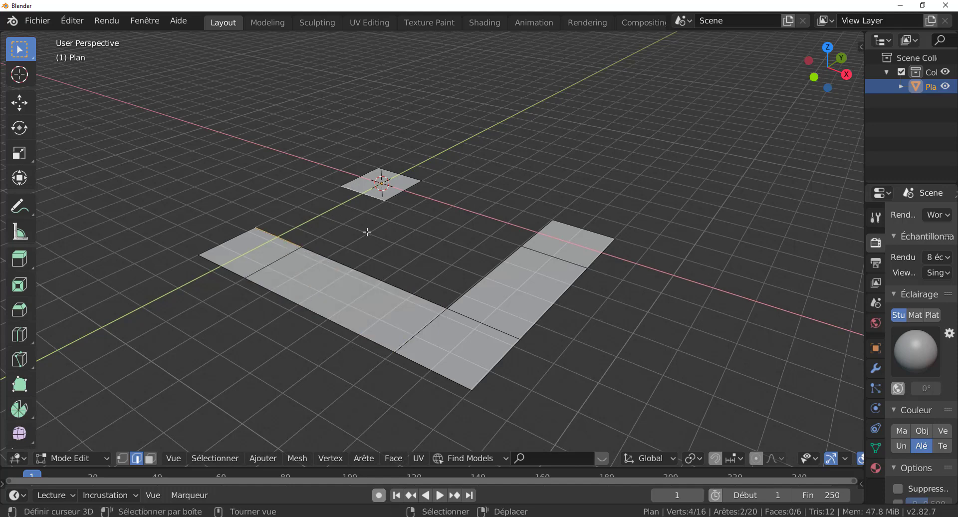
key("f")
right_click(419, 190)
right_click(527, 230, "shift")
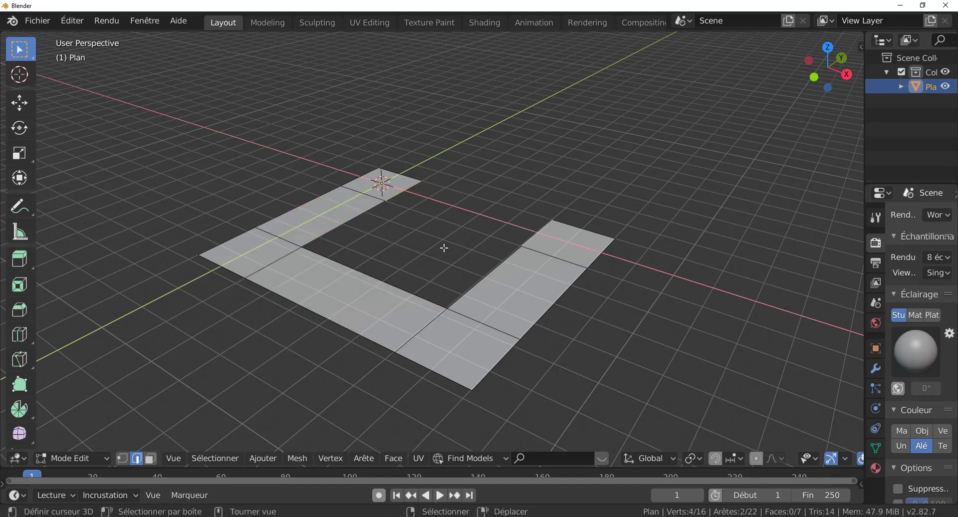
key("f")
scroll(502, 299, "down", 1)
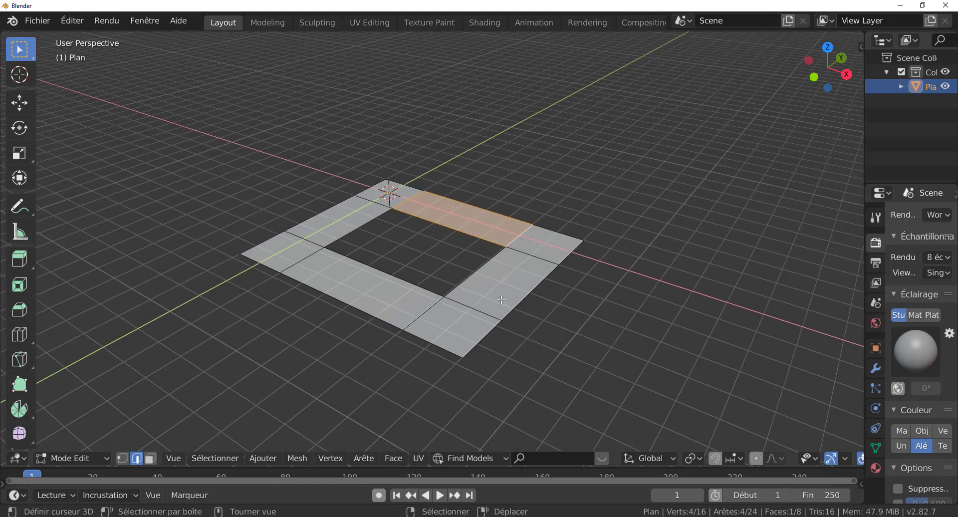
- Undo all the face fills between the four squares, back to the selection of the first two facing edges
key("ctrl+z")
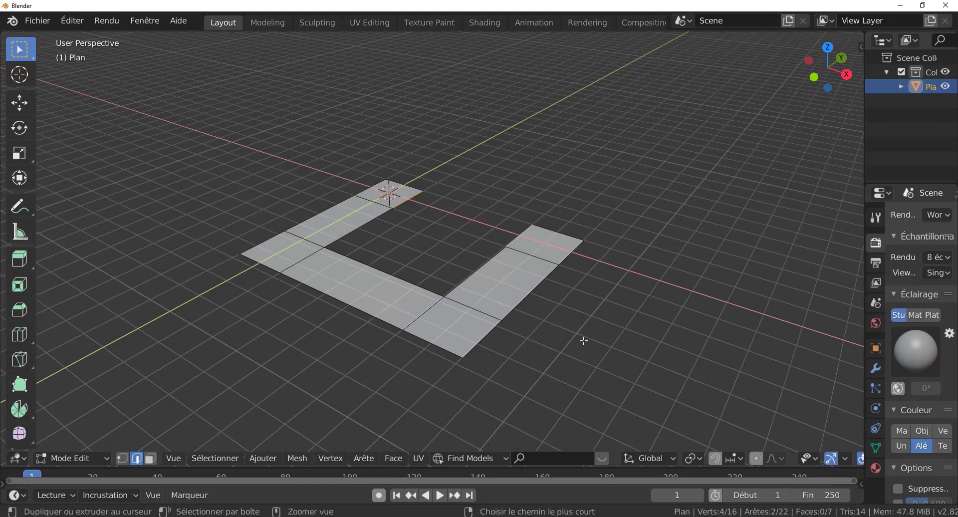
key("ctrl+z")
key("ctrl+z")
key("ctrl+z")
key("ctrl+z")
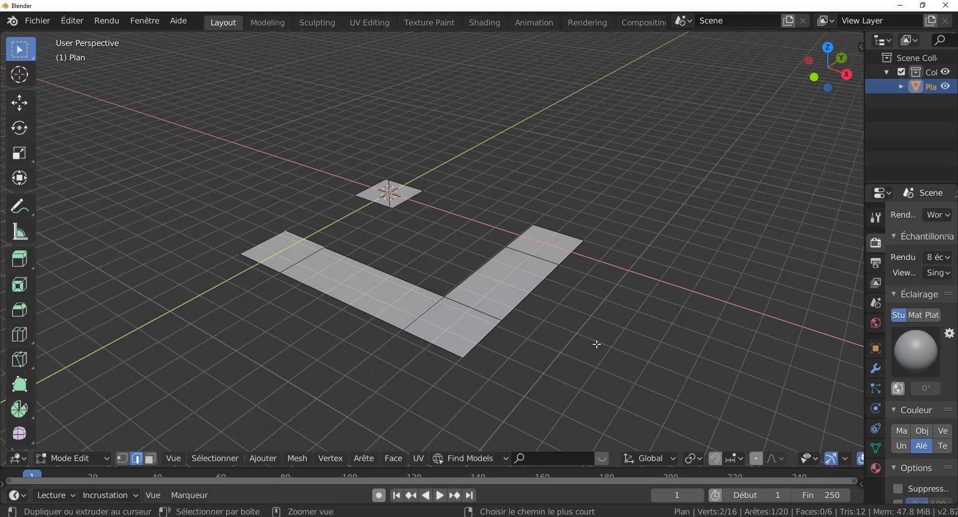
key("ctrl+z")
key("ctrl+z")
key("ctrl+z")
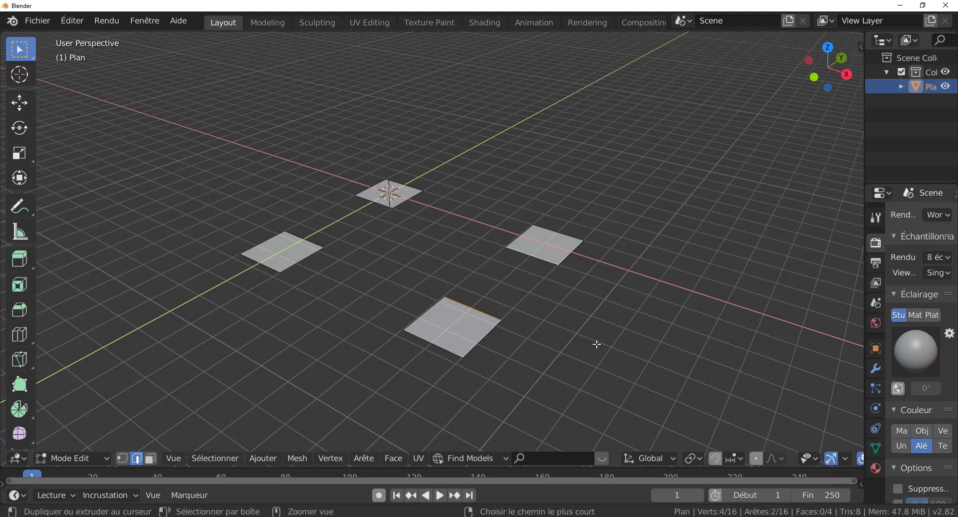
- Connect the two selected facing edges with the Bridge Edge Loops command (Relier boucles d'arêtes)
middle_click_drag(597, 344, 540, 352)
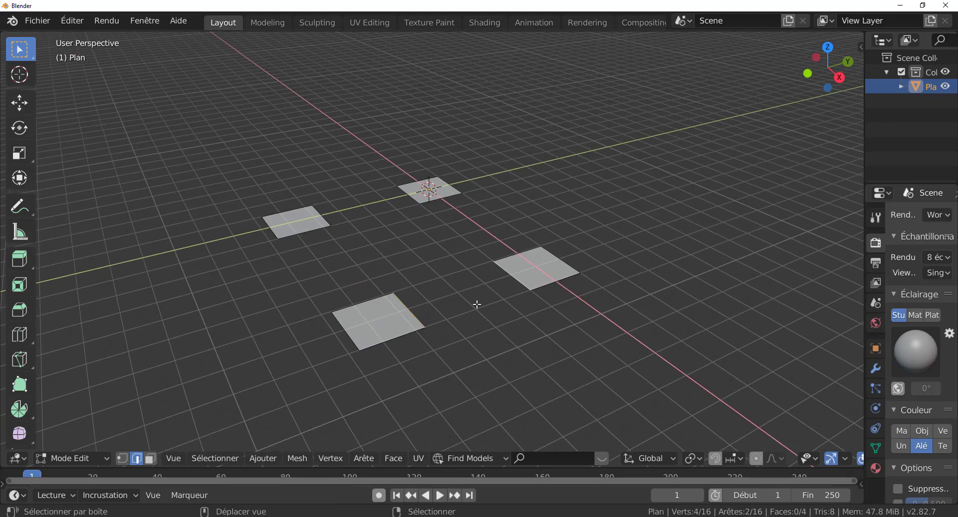
middle_click_drag(476, 306, 473, 322, "ctrl")
scroll(444, 331, "up", 2)
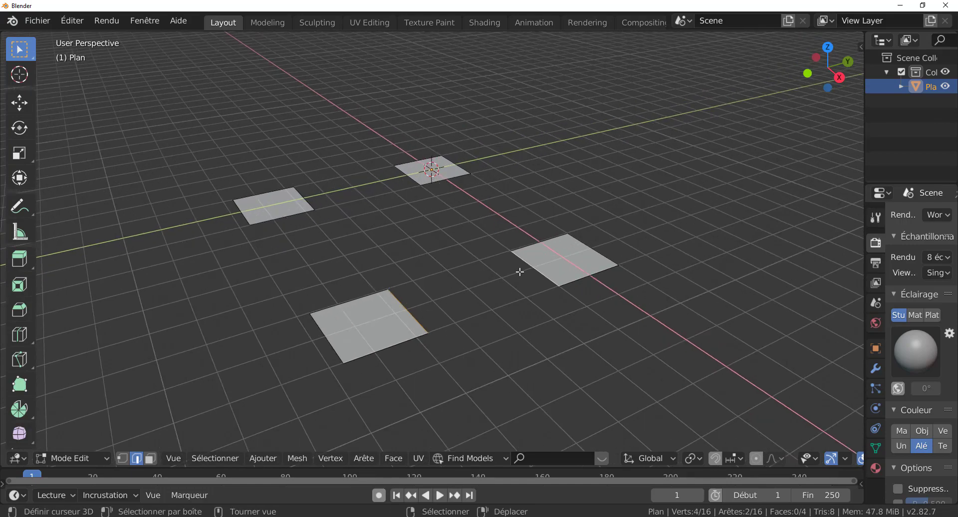
left_click(262, 458)
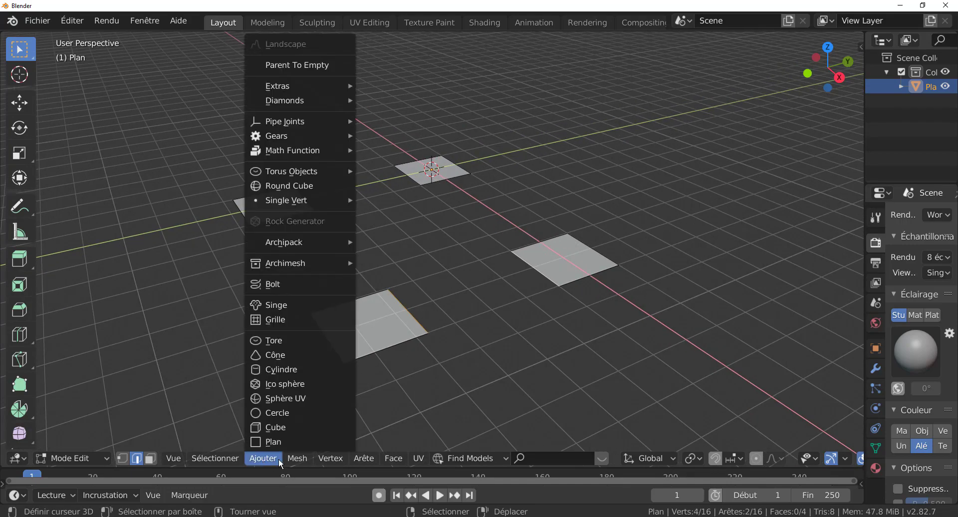
mouse_move(331, 459)
mouse_move(361, 460)
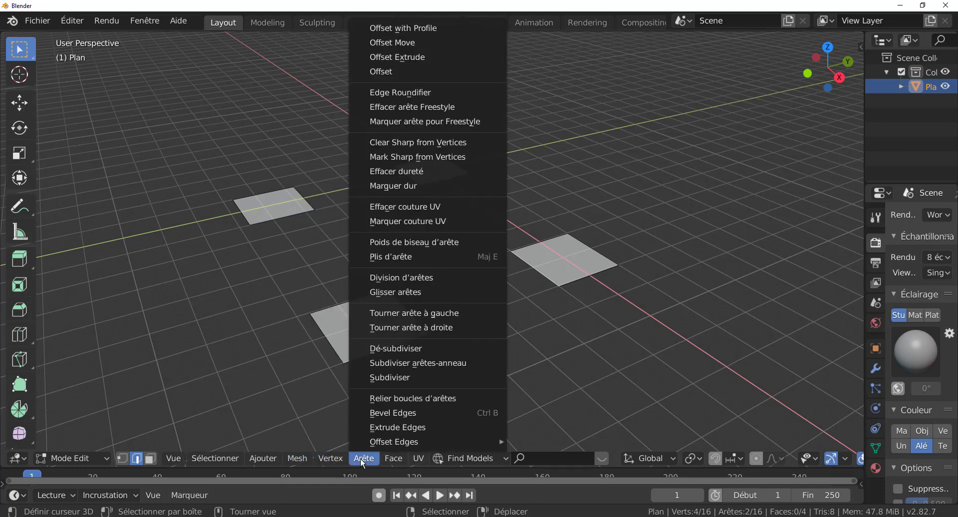
left_click(414, 398)
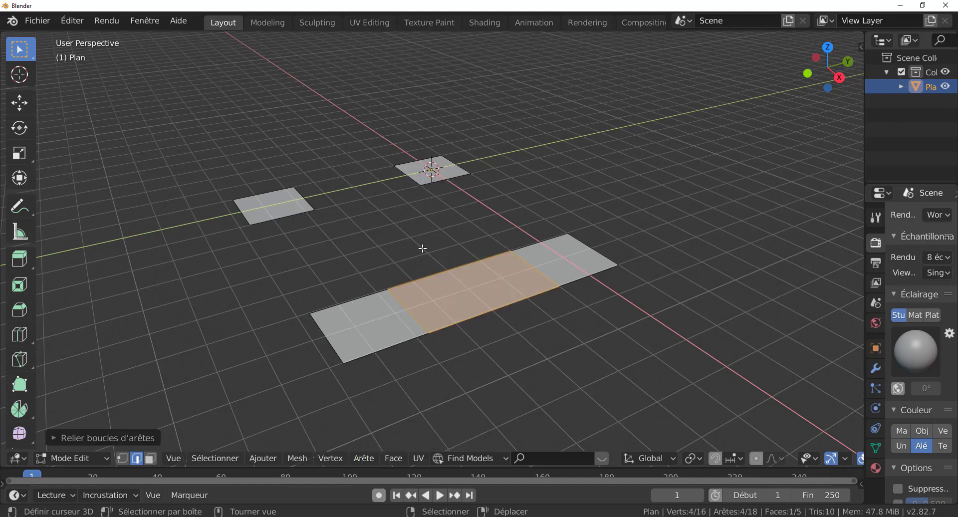
middle_click_drag(421, 248, 504, 233, "shift")
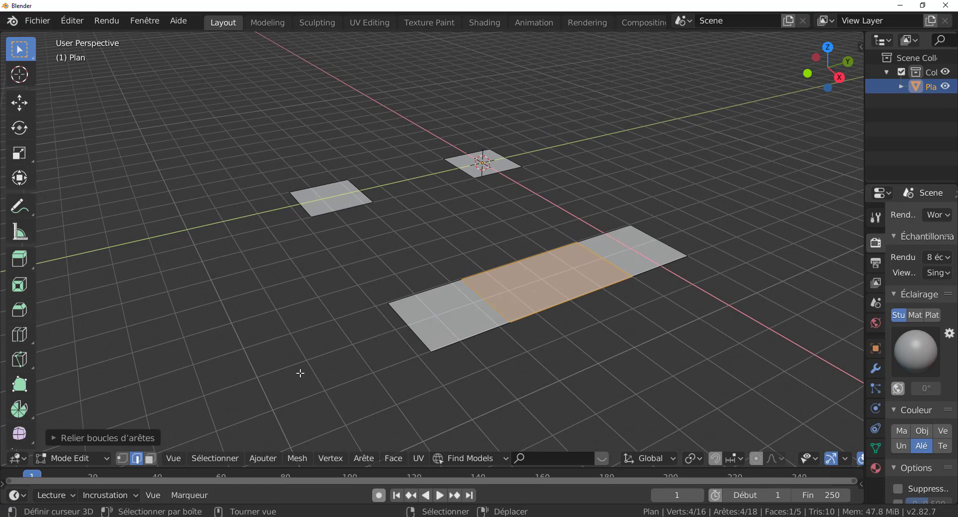
- Review the edge commands and the mesh editing entries in Quick Favorites
left_click(372, 459)
mouse_move(393, 460)
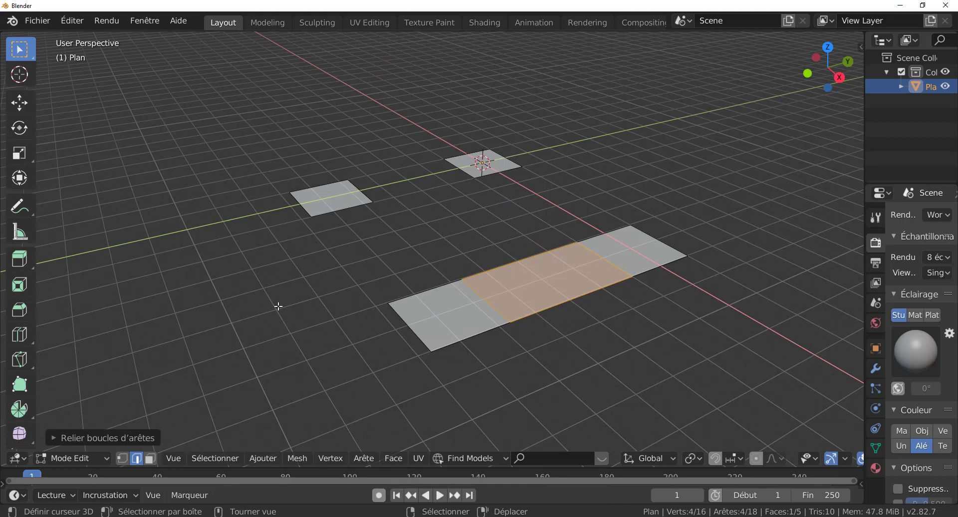
key("q")
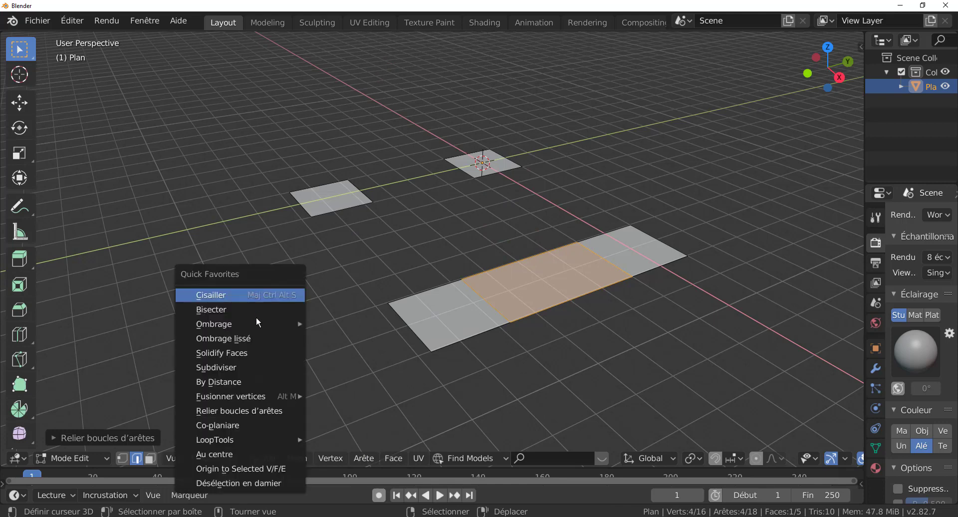
key("q")
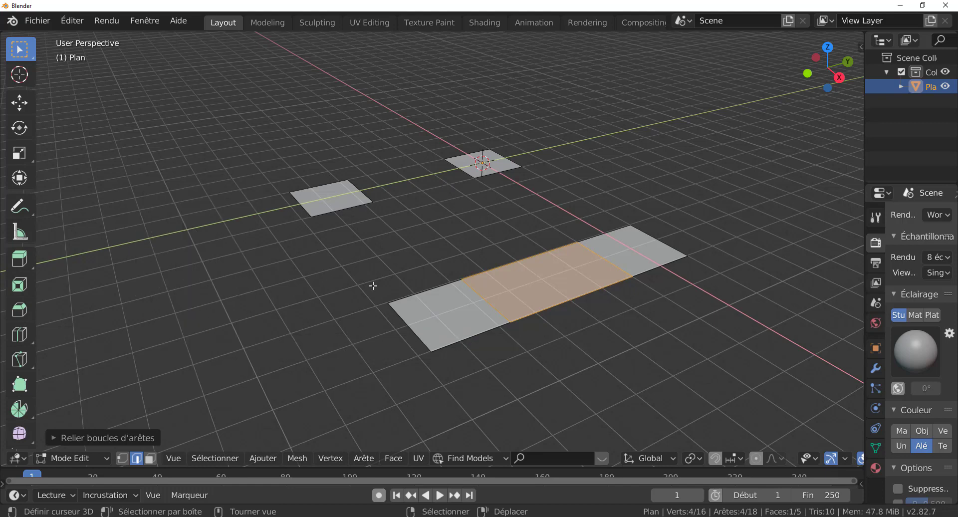
- Bridge the facing edges of the square on the Y axis and the outer corner square with Relier boucles d'arêtes
right_click(344, 209)
left_click(415, 292, "shift")
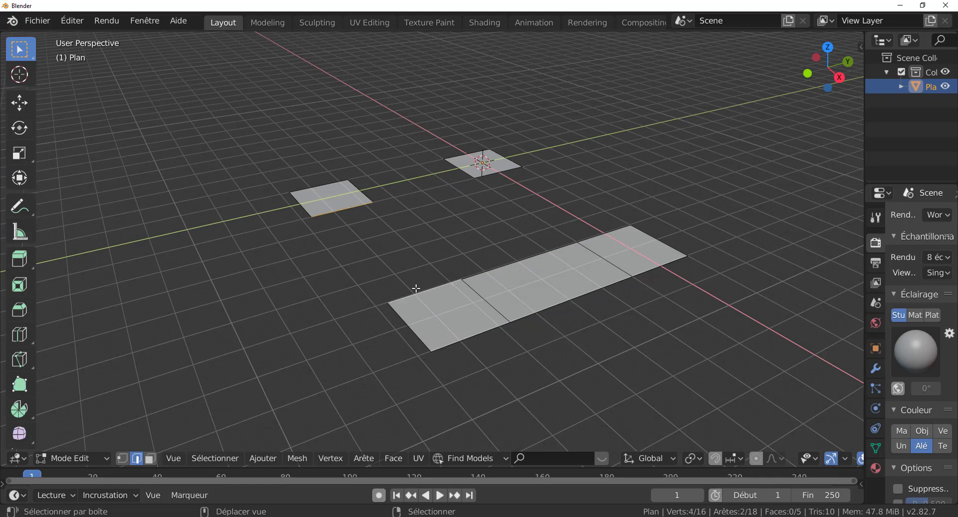
key("q")
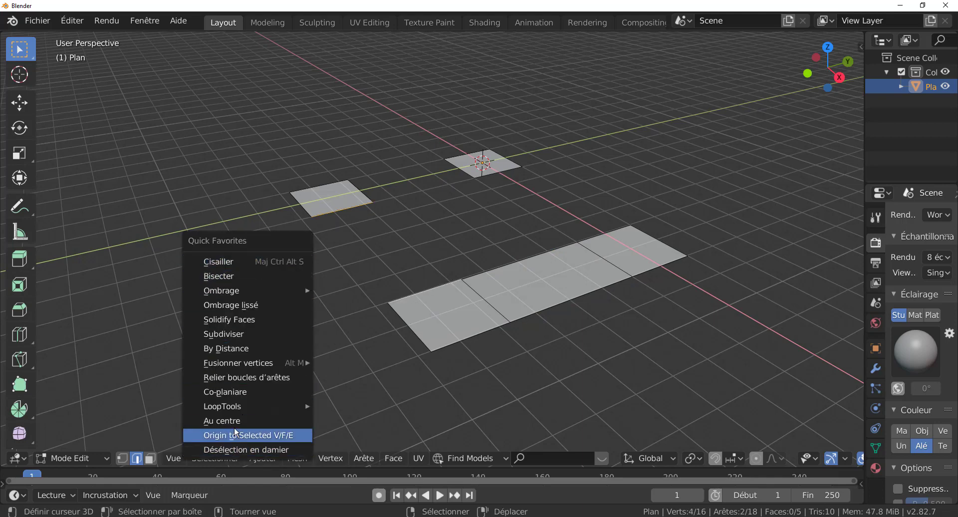
left_click(235, 378)
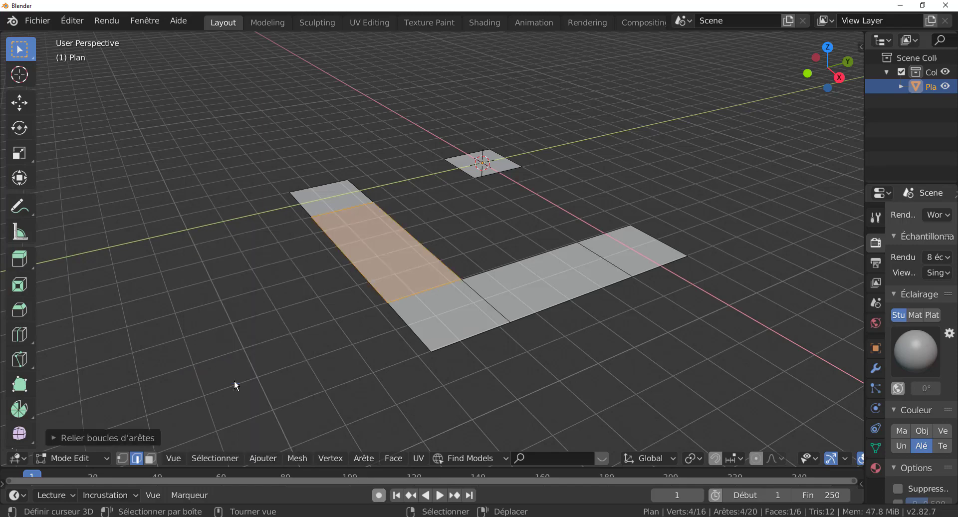
- Bridge the facing edges of the square on the Y axis and the square at the origin with Relier boucles d'arêtes
right_click(358, 188)
right_click(455, 172, "shift")
middle_click_drag(484, 231, 429, 276)
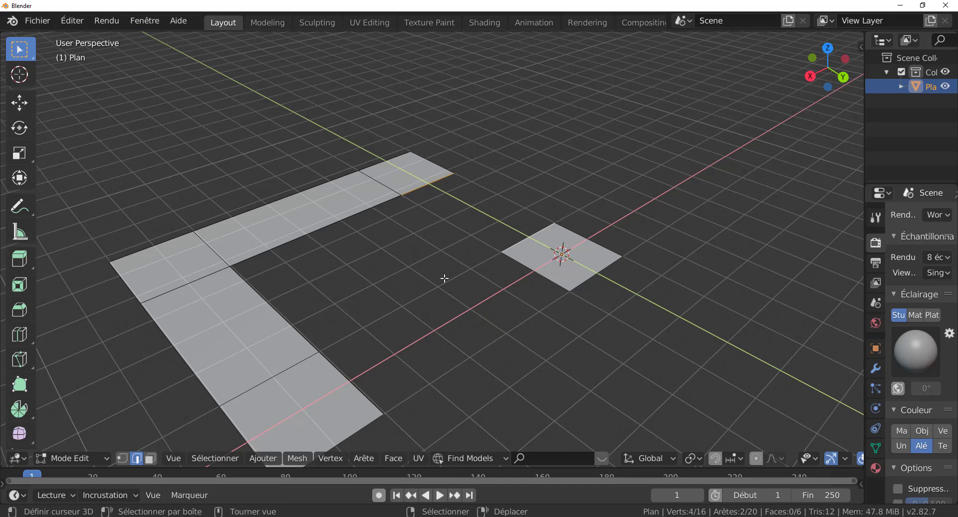
key("q")
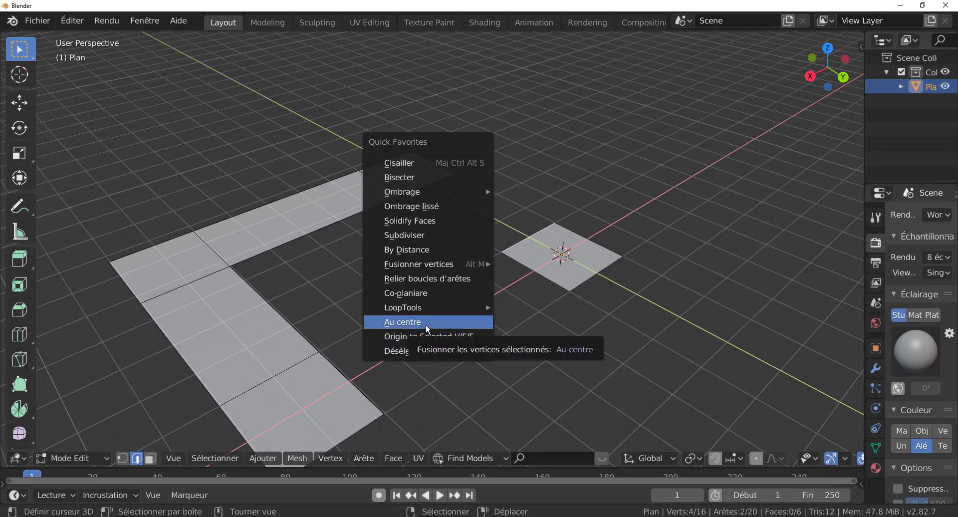
left_click(432, 282)
- Select the facing edges across the last gap along the X axis and turn on X-ray display
left_click(530, 281)
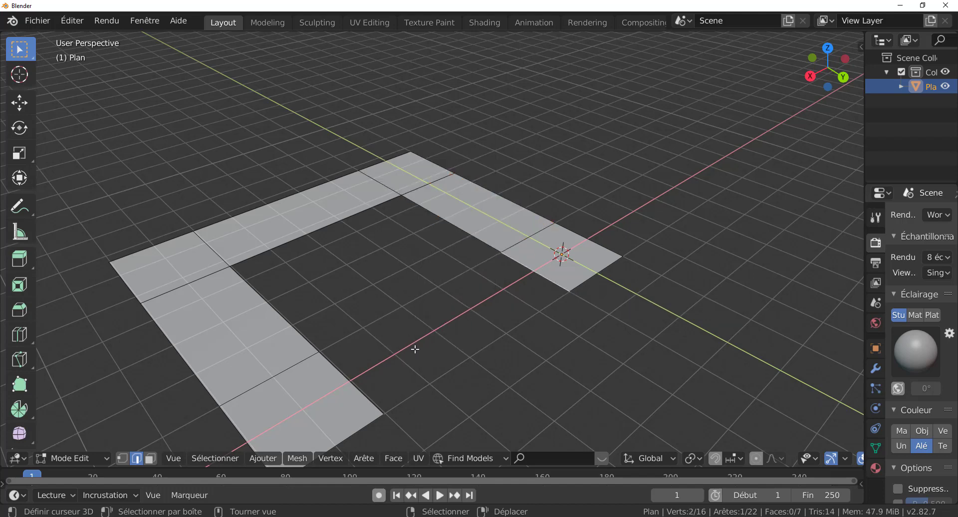
scroll(449, 338, "down", 2)
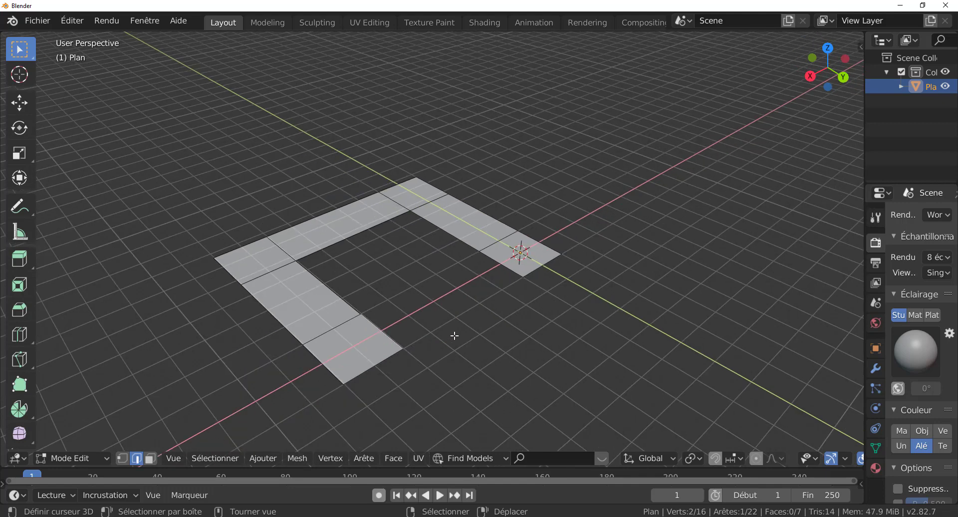
scroll(461, 321, "up", 2)
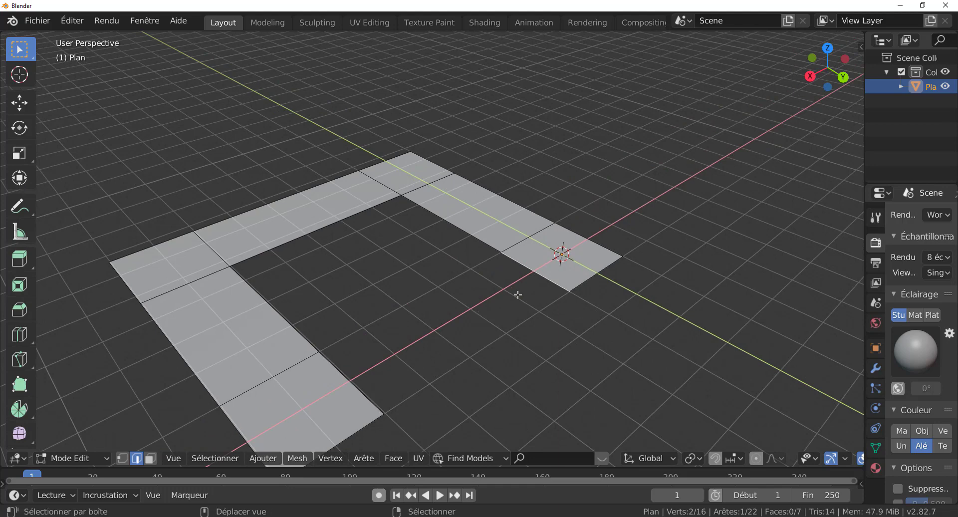
left_click(317, 372, "shift")
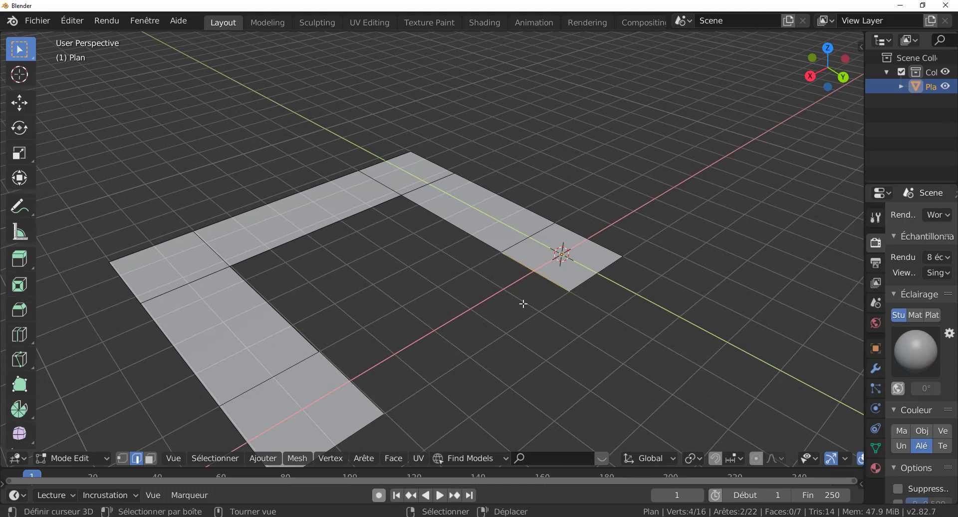
left_click(531, 276)
middle_click_drag(539, 366, 522, 308)
key("alt+z")
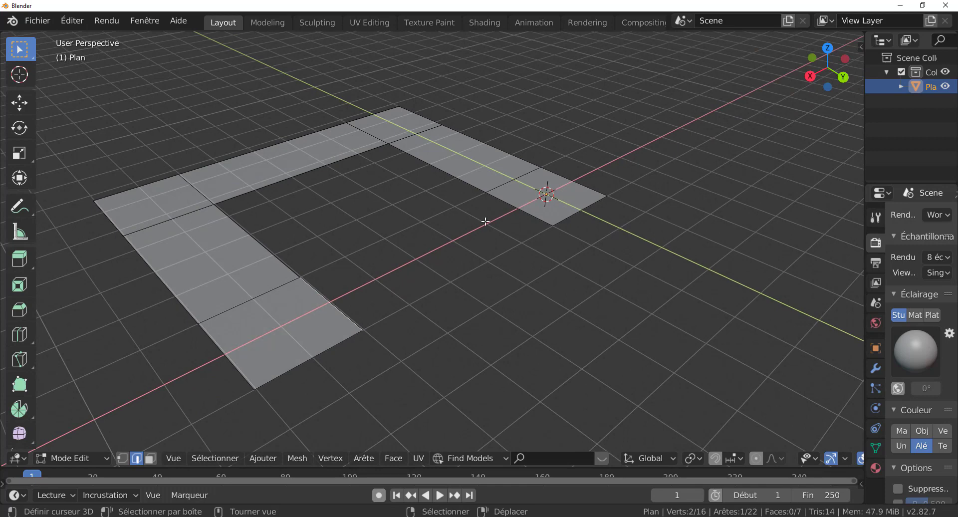
- Fill a face between the facing edges of the origin square and the X-axis square to close the ring
left_click(514, 208)
scroll(431, 291, "up", 1)
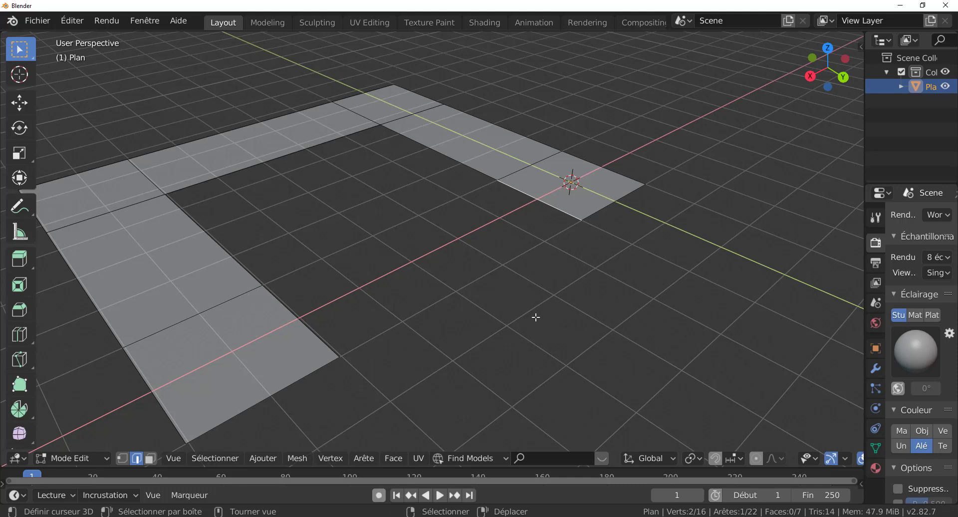
left_click(304, 319, "shift")
key("f")
scroll(514, 322, "down", 3)
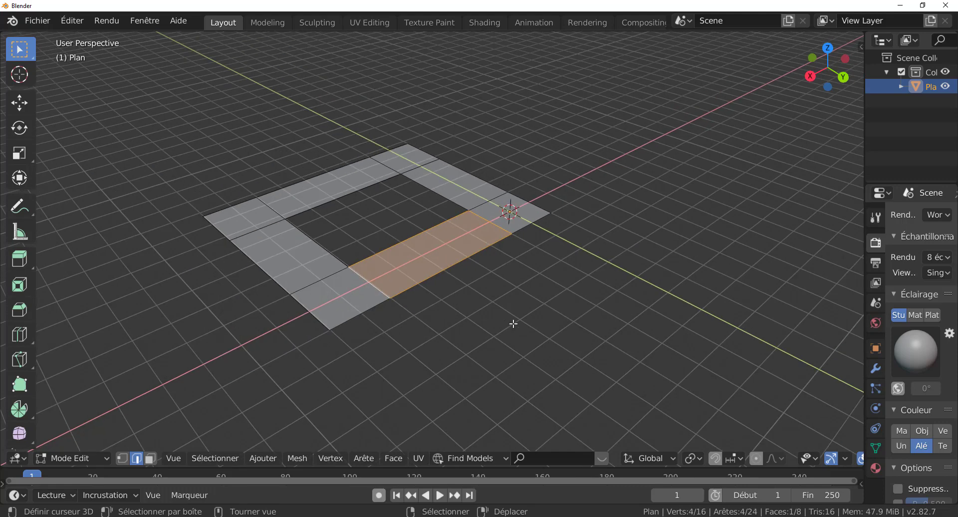
- Examine the two edges where the last filled face meets its neighbouring squares by selecting them individually and together
left_click(513, 321)
middle_click_drag(539, 349, 557, 332)
scroll(555, 331, "up", 3)
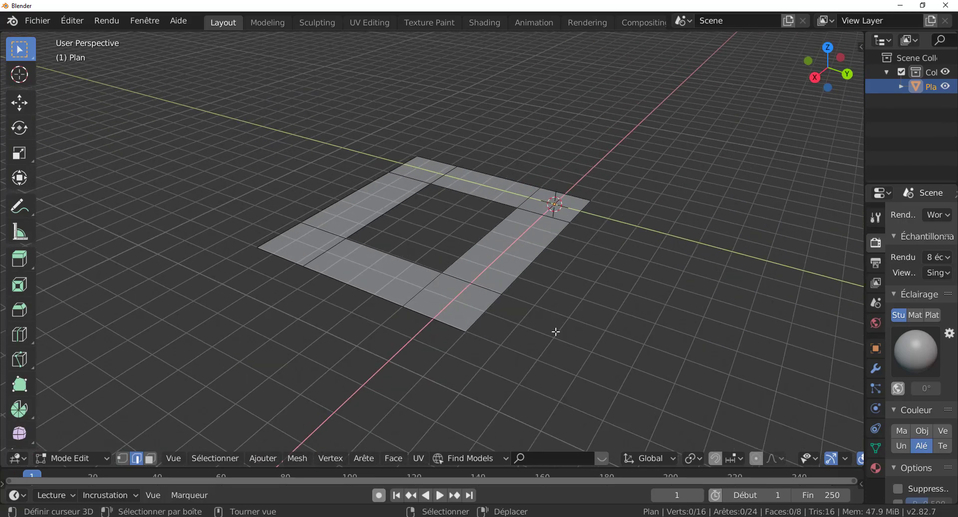
left_click(471, 295)
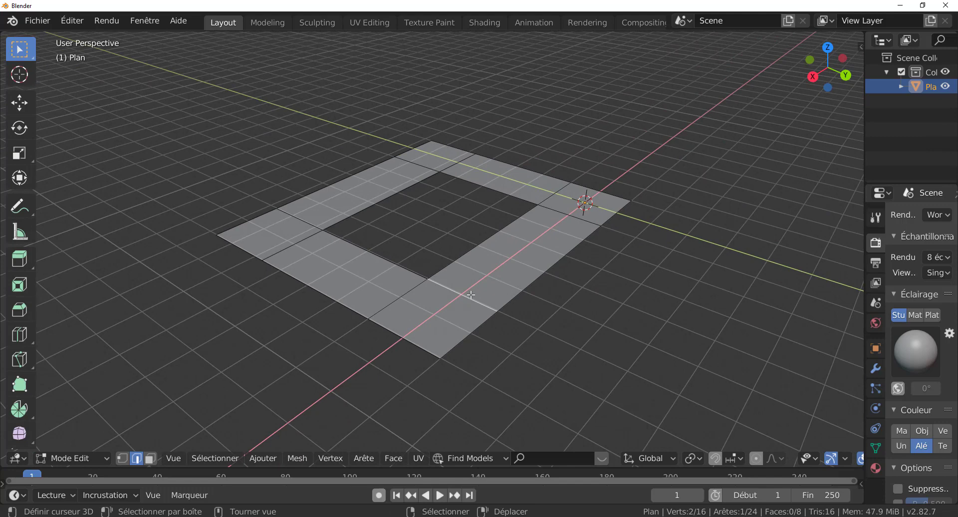
left_click(566, 213)
left_click(565, 188)
left_click(569, 211)
left_click(476, 300)
left_click(579, 221)
left_click(462, 297)
left_click(559, 206, "shift")
middle_click_drag(534, 372, 513, 373)
scroll(514, 372, "up", 1)
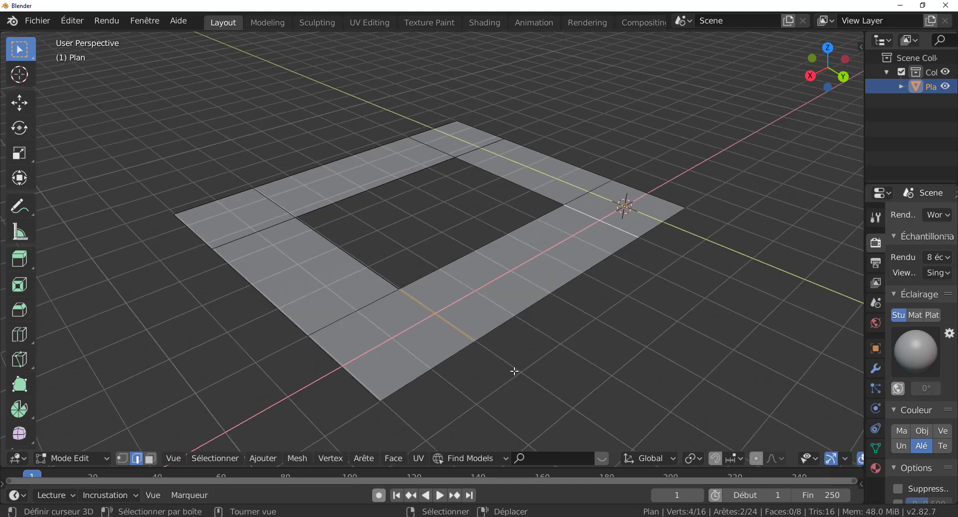
- Inspect the shared edges around the closed ring one at a time to check how the faces connect
left_click(442, 316)
middle_click_drag(711, 327, 708, 323)
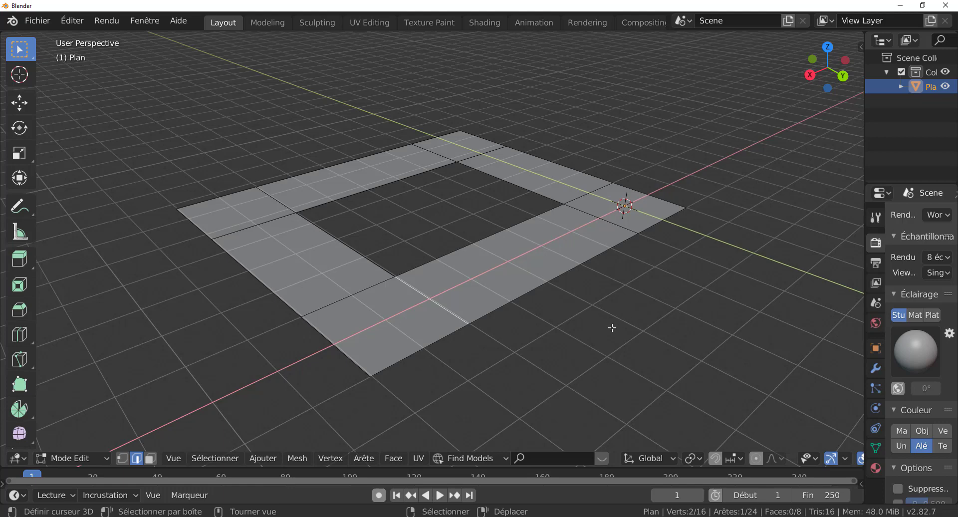
middle_click_drag(605, 345, 563, 357)
scroll(604, 346, "up", 1)
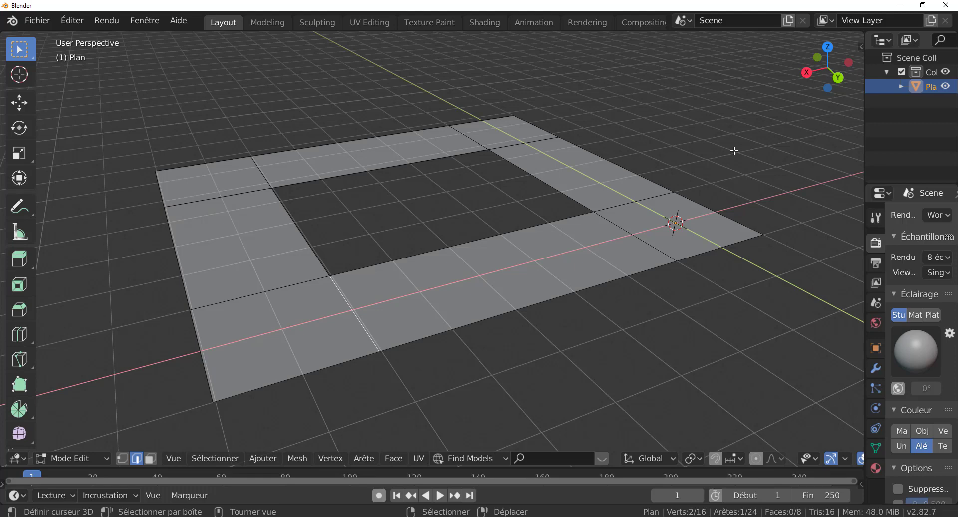
left_click(629, 227)
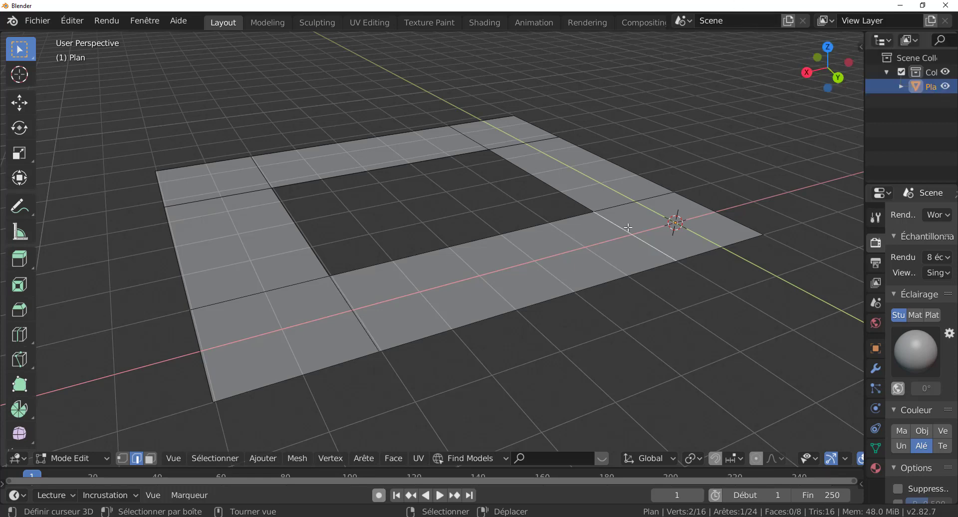
left_click(301, 232)
left_click(311, 280)
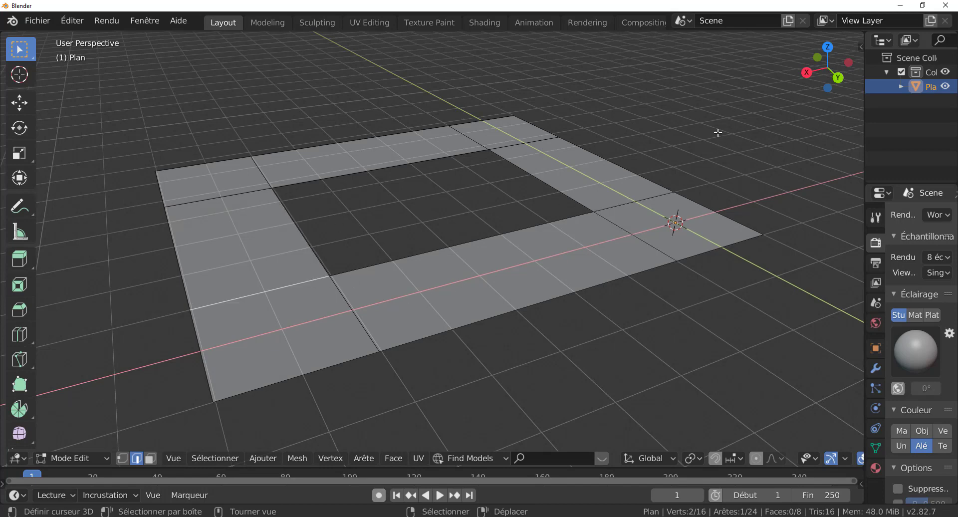